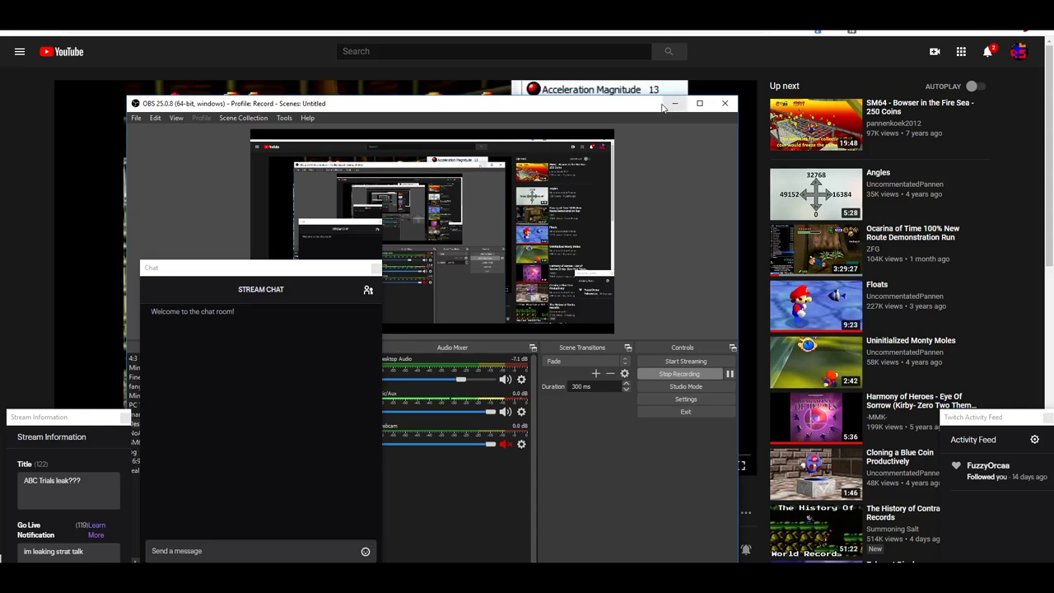
# Move the OBS window aside so the 'TTC Pendulum Manipulation' video is in front, then switch to Discord
pyautogui.moveTo(661, 109); pyautogui.dragTo(26, 306)
pyautogui.click(516, 493)
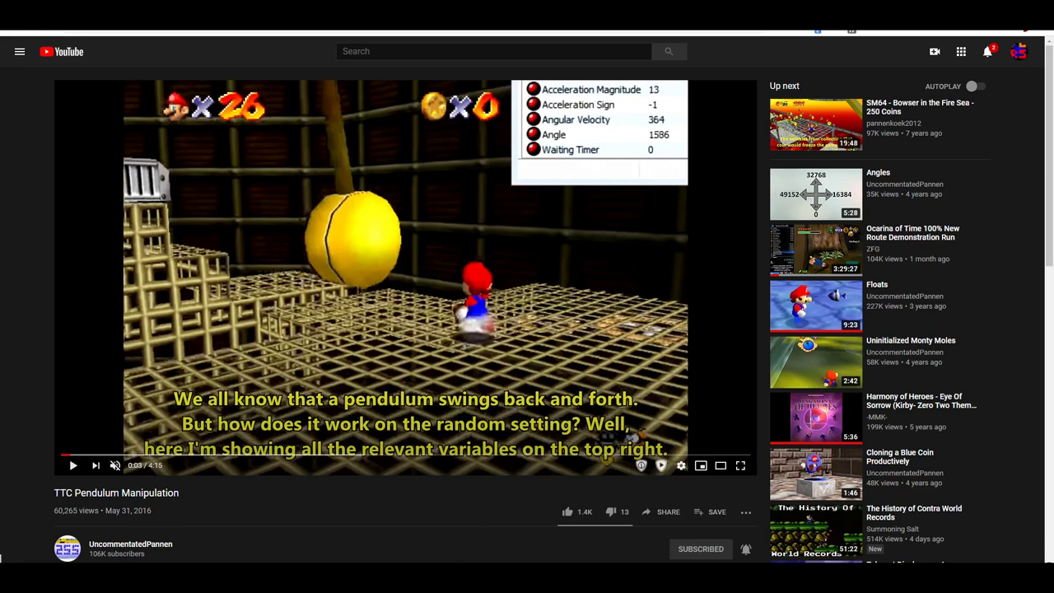
pyautogui.hotkey('alt', 'Tab')
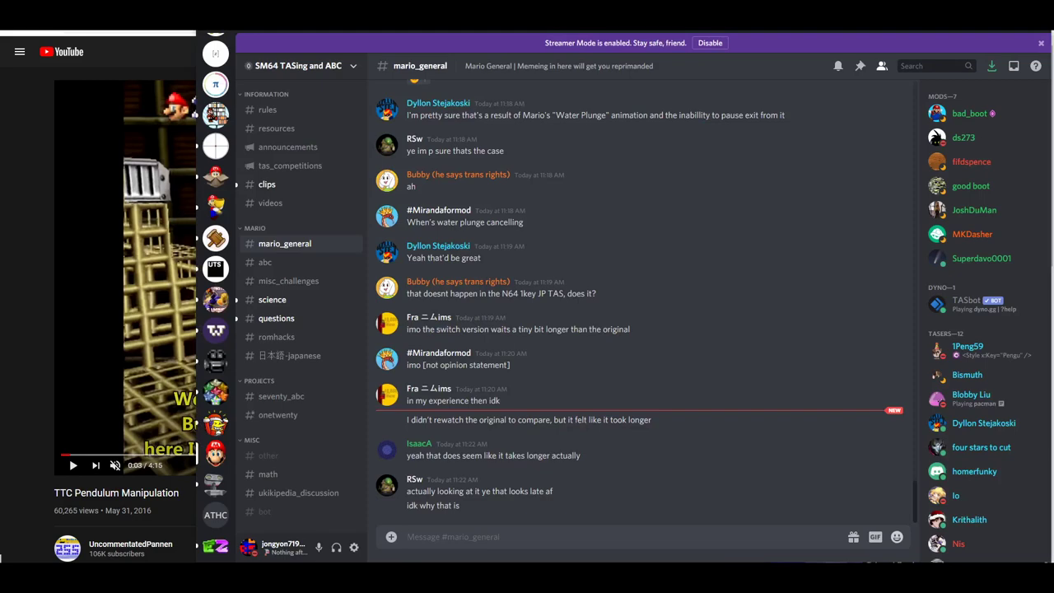
pyautogui.hotkey('alt', 'Tab')
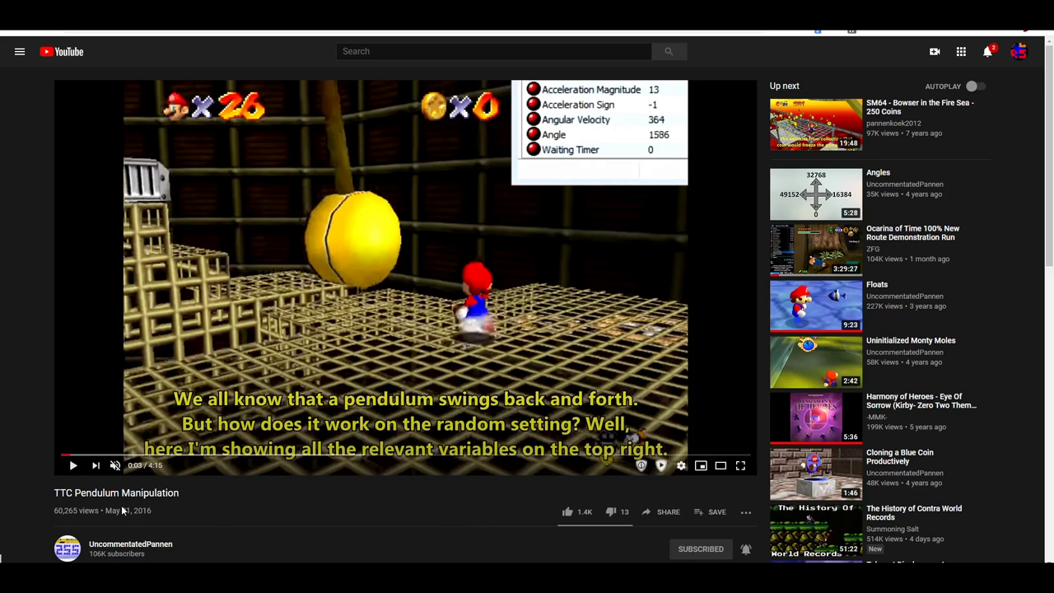
# Play 'TTC Pendulum Manipulation' to the per-frame arrow diagram of the pendulum's angular displacement
pyautogui.moveTo(54, 492); pyautogui.dragTo(180, 492)
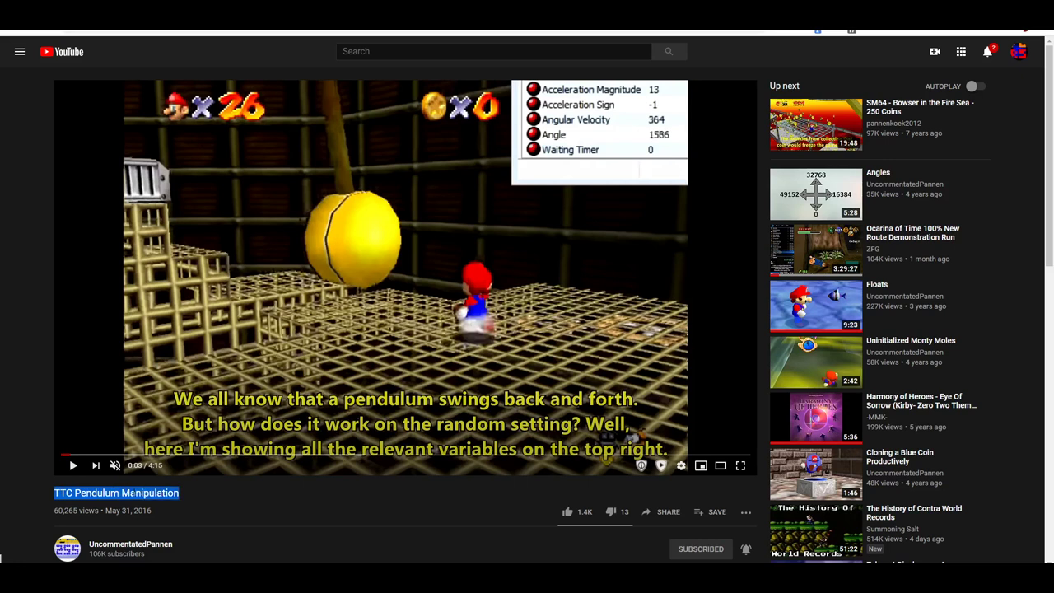
pyautogui.click(189, 491)
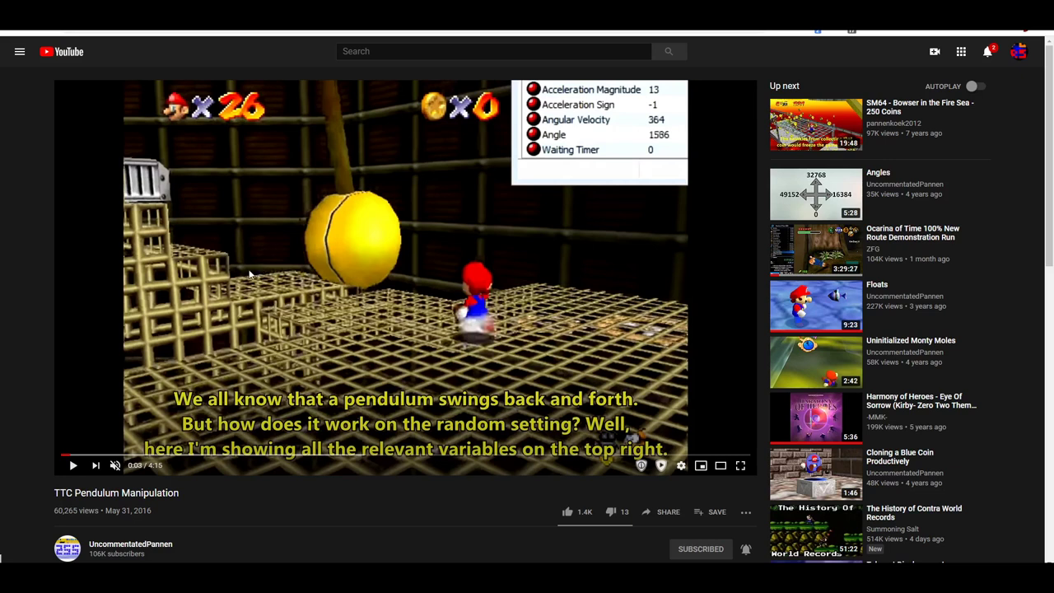
pyautogui.click(253, 324)
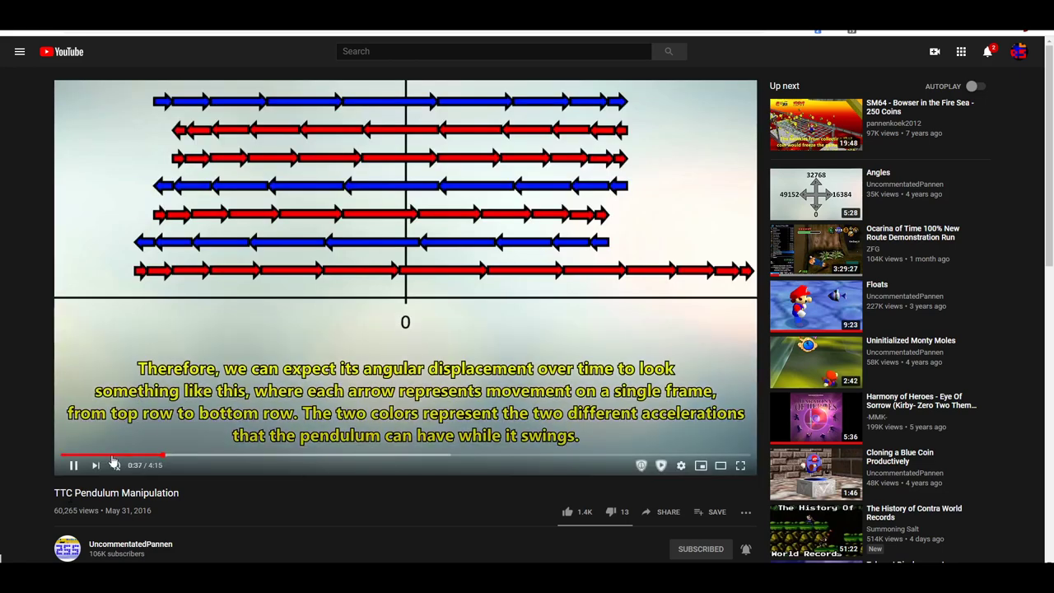
# Rewind the video to 0:11 on the 13-or-42 acceleration explanation, pause, and switch to the GitHub window
pyautogui.click(112, 455)
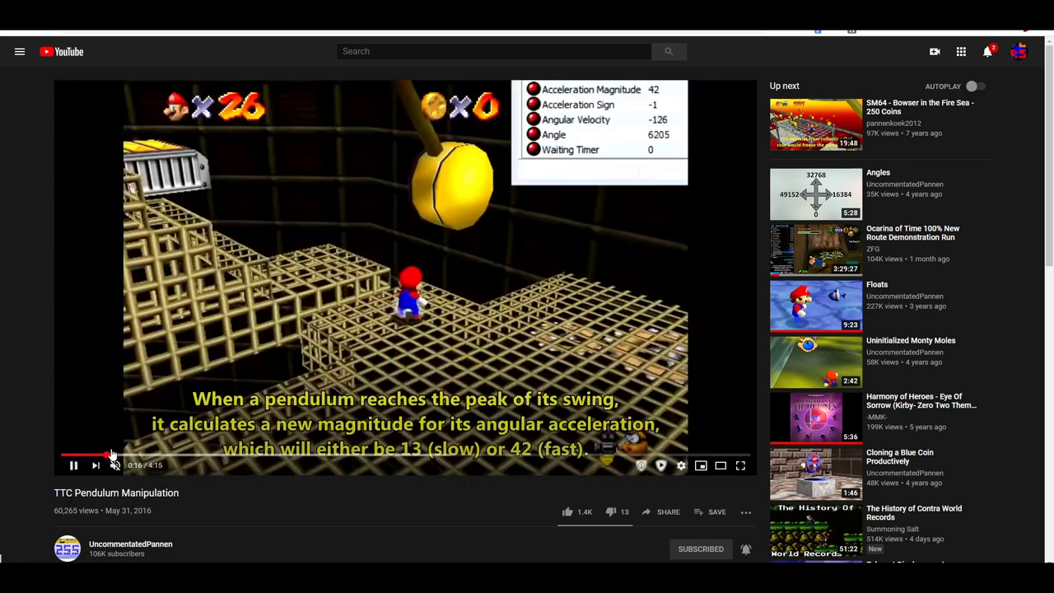
pyautogui.click(110, 388)
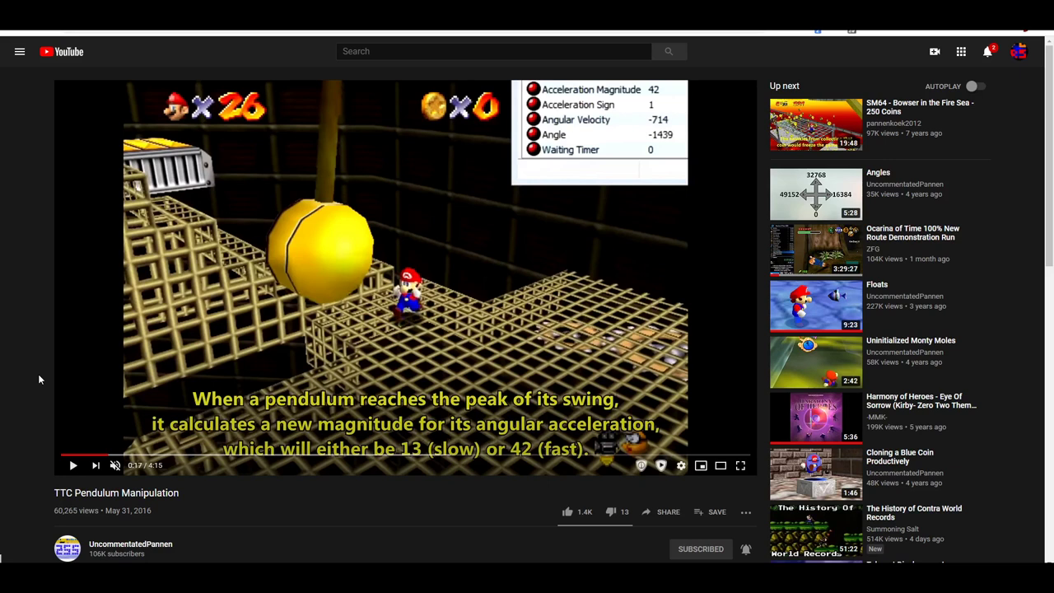
pyautogui.click(144, 360)
pyautogui.press('Left')
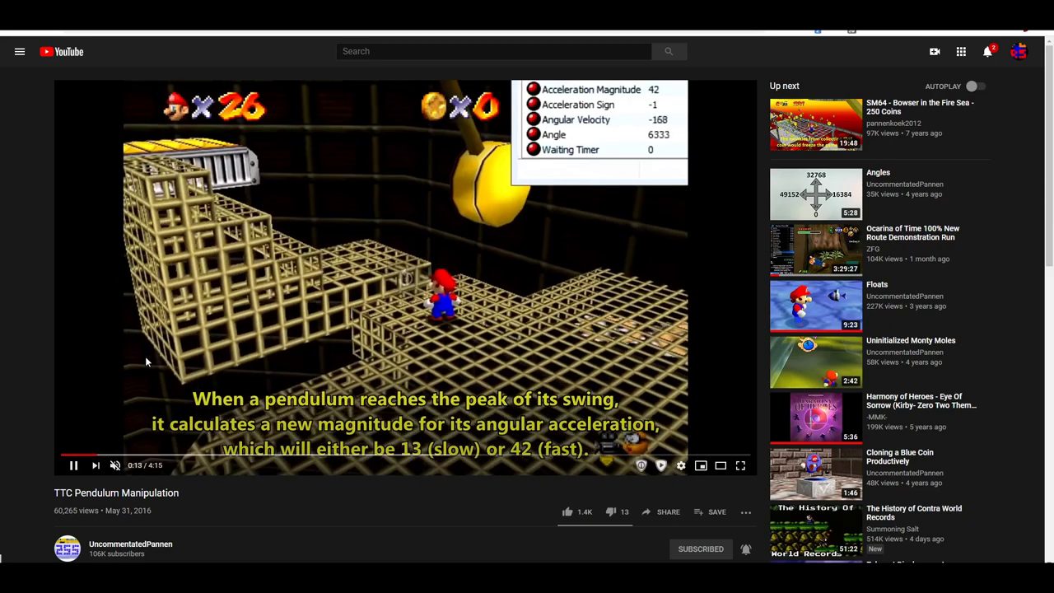
pyautogui.press('Left')
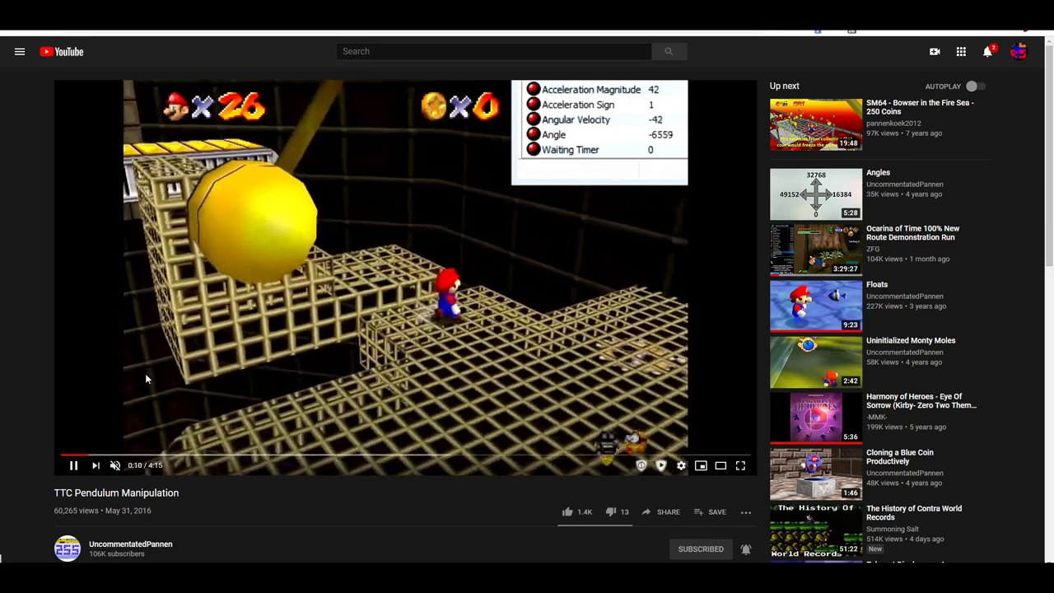
pyautogui.click(146, 376)
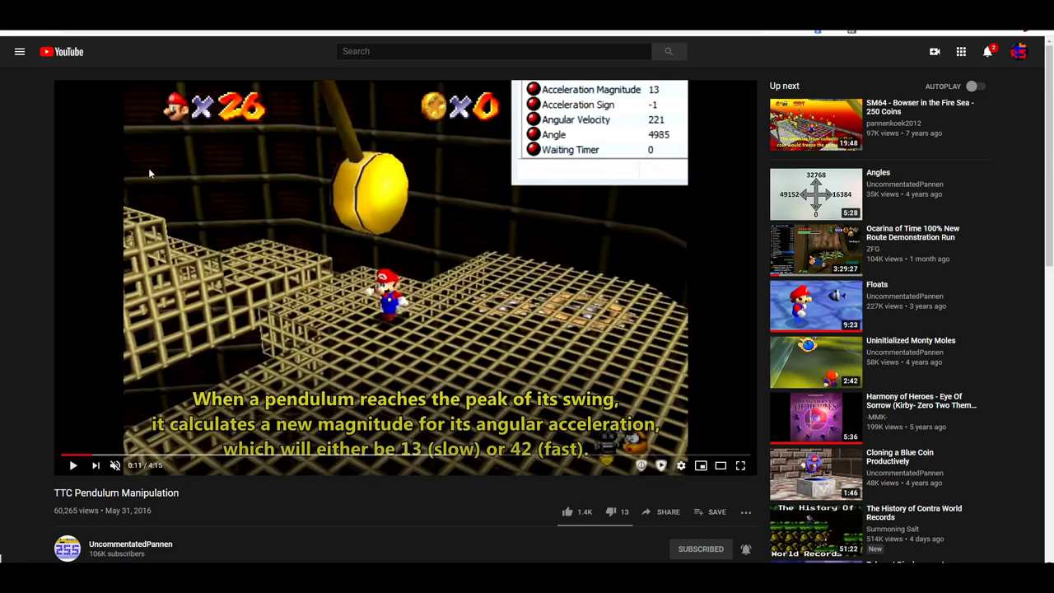
pyautogui.hotkey('alt', 'Tab')
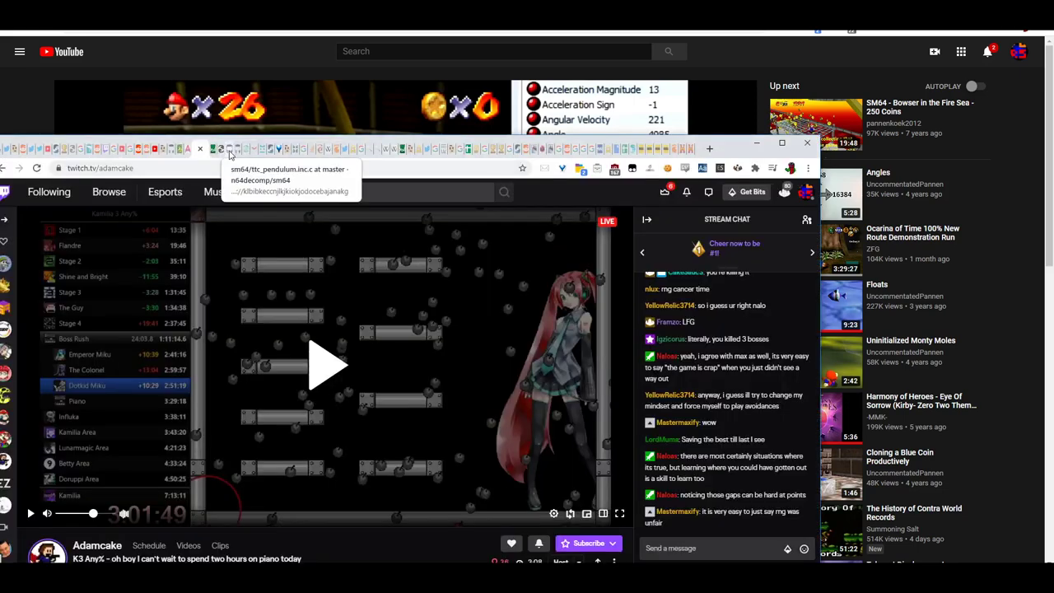
pyautogui.click(229, 150)
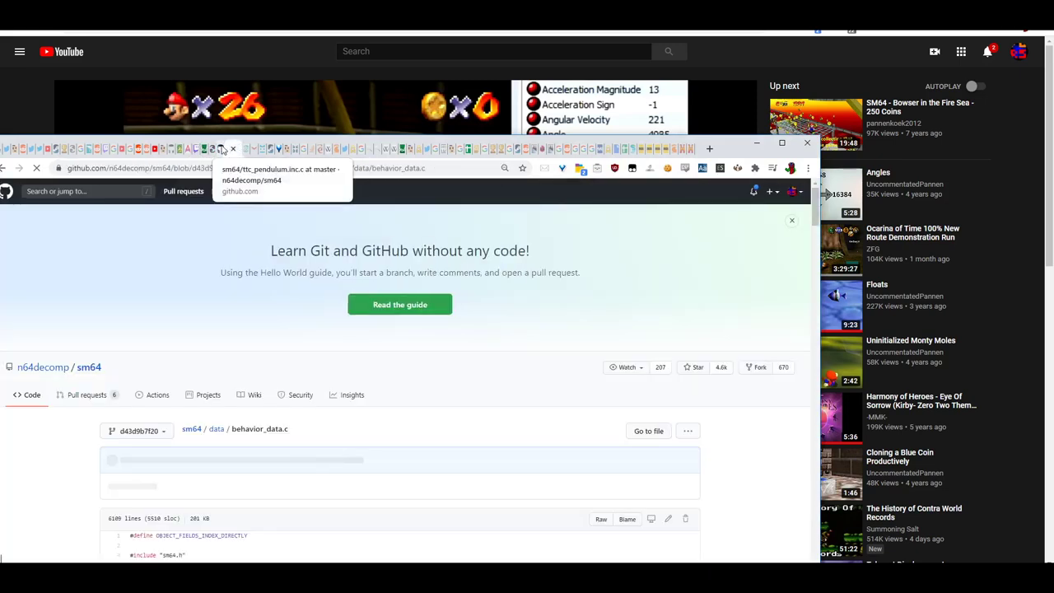
# Scroll through ttc_pendulum.inc.c's random 13-or-42 acceleration code, then return to the paused video
pyautogui.click(221, 149)
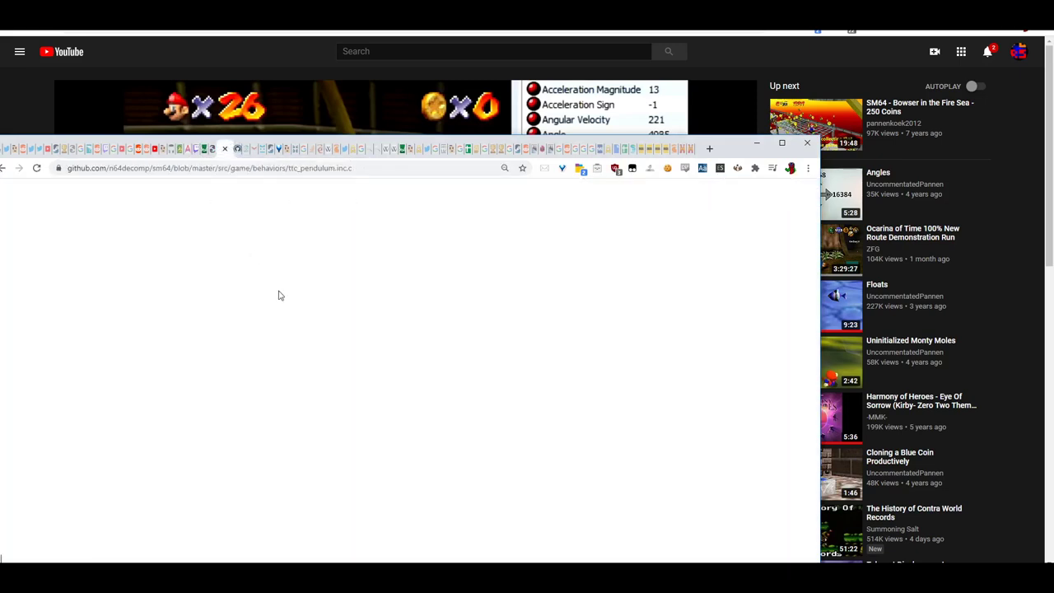
pyautogui.scroll(-1, 291, 288)
pyautogui.scroll(-3, 290, 287)
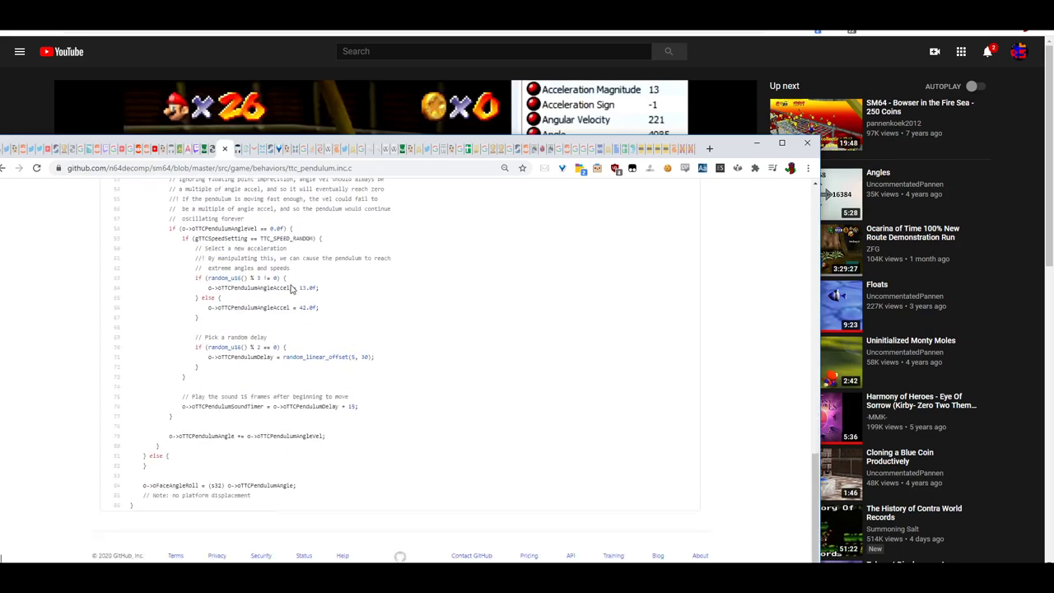
pyautogui.scroll(10, 309, 277)
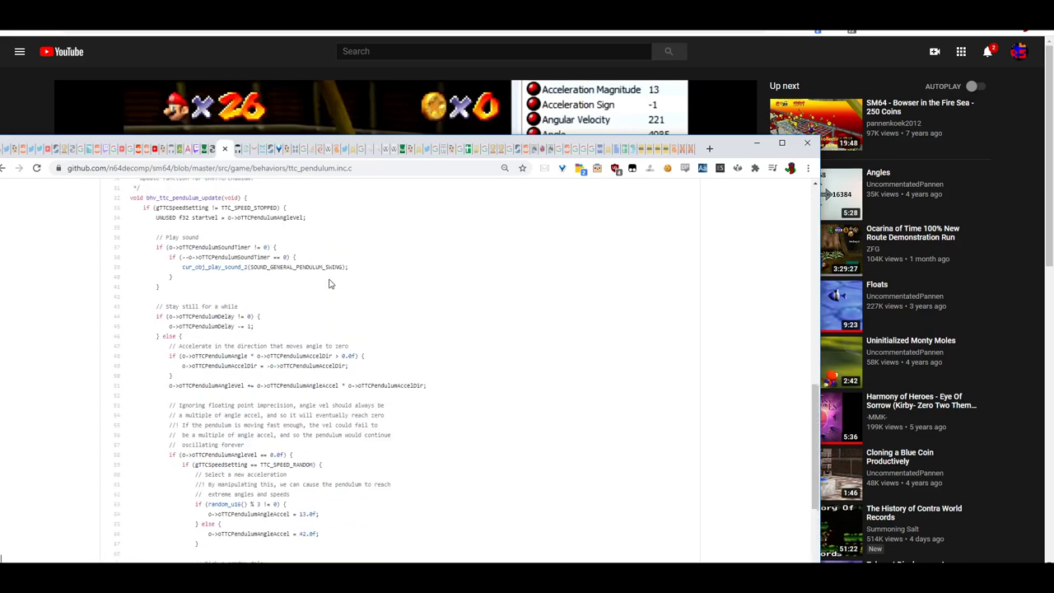
pyautogui.scroll(4, 328, 283)
pyautogui.scroll(-7, 329, 287)
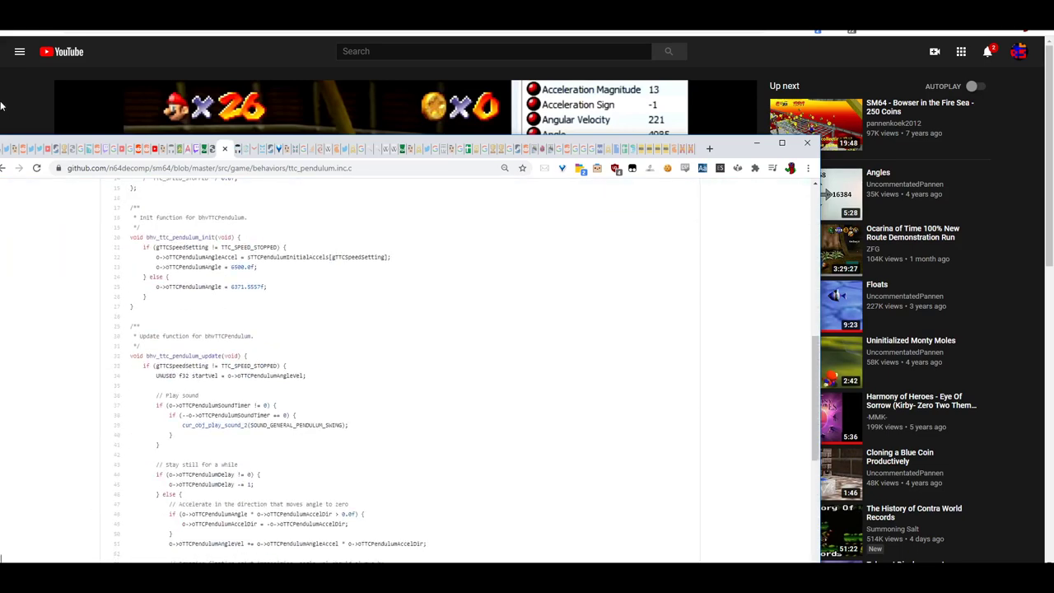
pyautogui.click(14, 107)
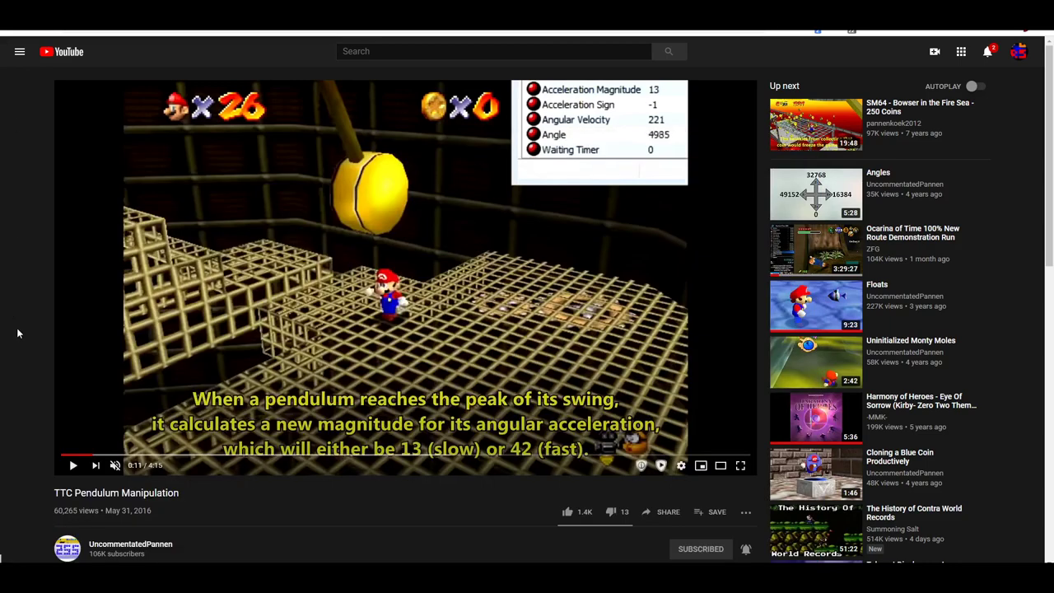
# Resume the video and stop it at 0:36 on the two-acceleration arrow diagram
pyautogui.click(141, 327)
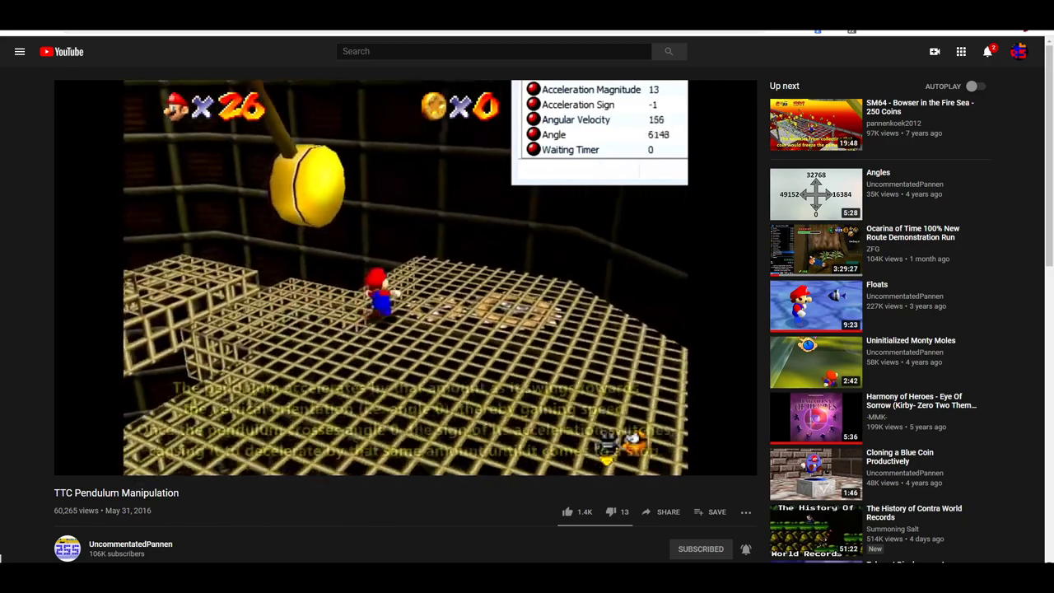
pyautogui.click(312, 329)
pyautogui.click(313, 330)
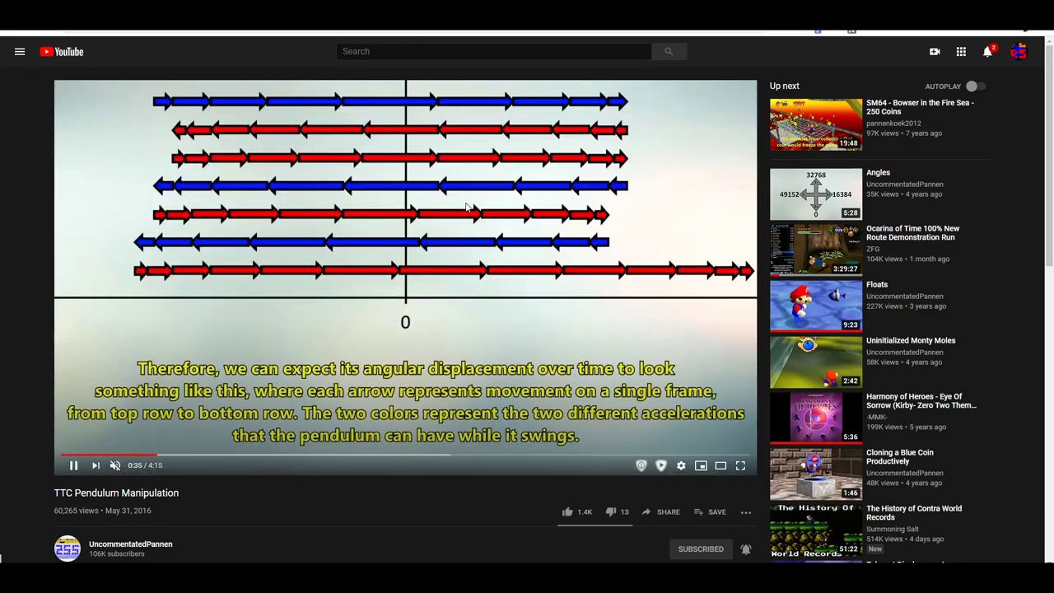
pyautogui.click(420, 262)
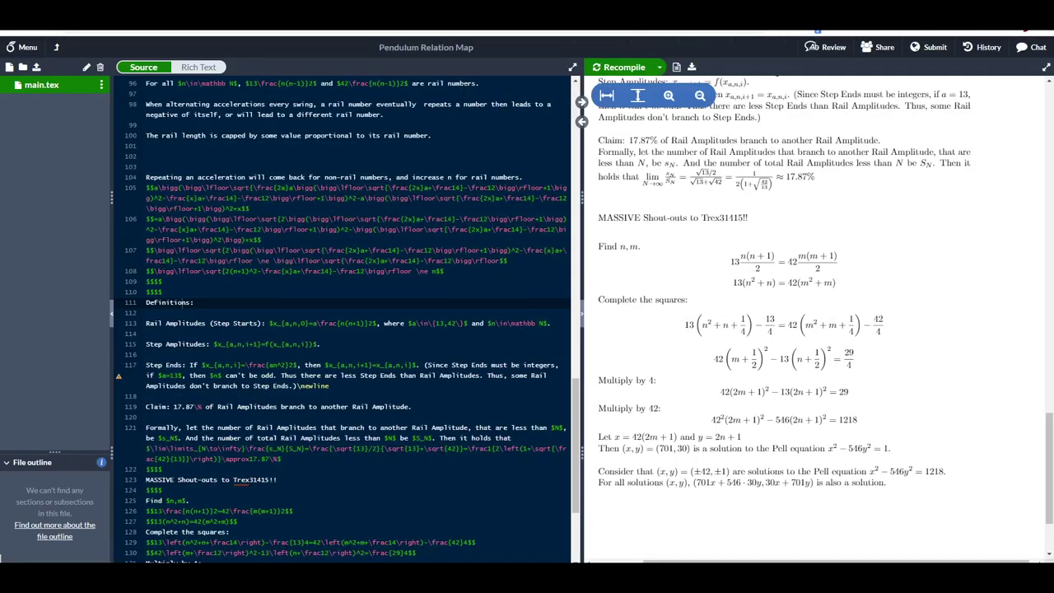
# Scroll the Pendulum Relation Map PDF to the top and highlight the x_{i+1} next-stop equations
pyautogui.scroll(3, 780, 223)
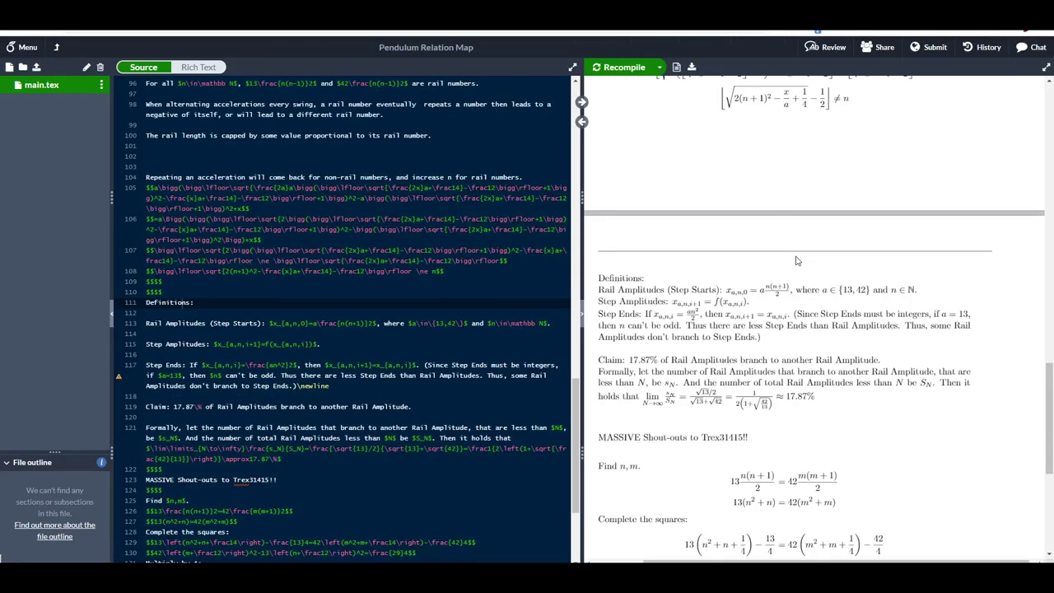
pyautogui.moveTo(1051, 418); pyautogui.dragTo(1051, 140)
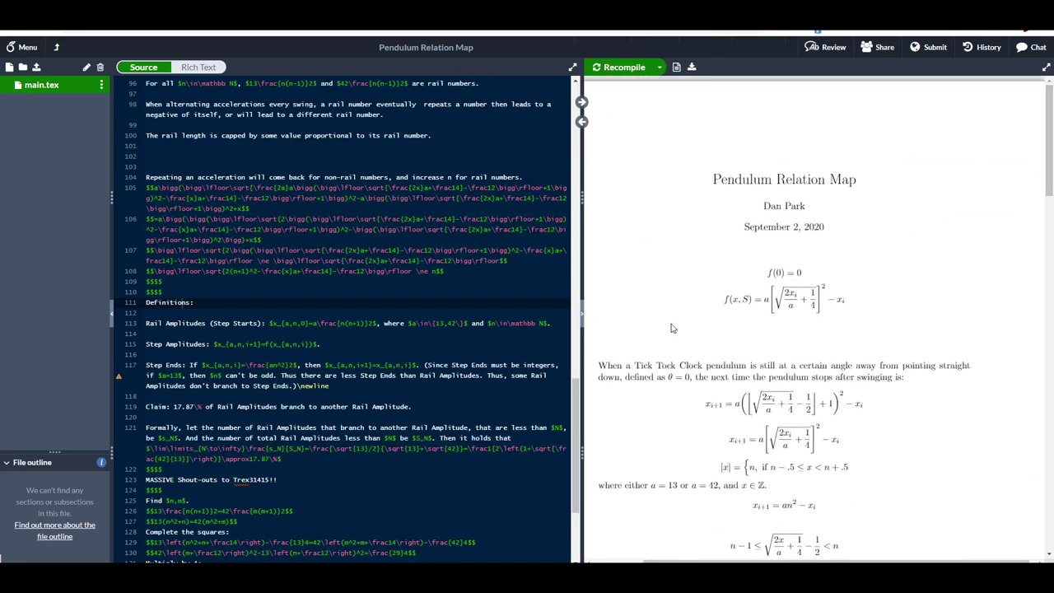
pyautogui.scroll(-2, 675, 325)
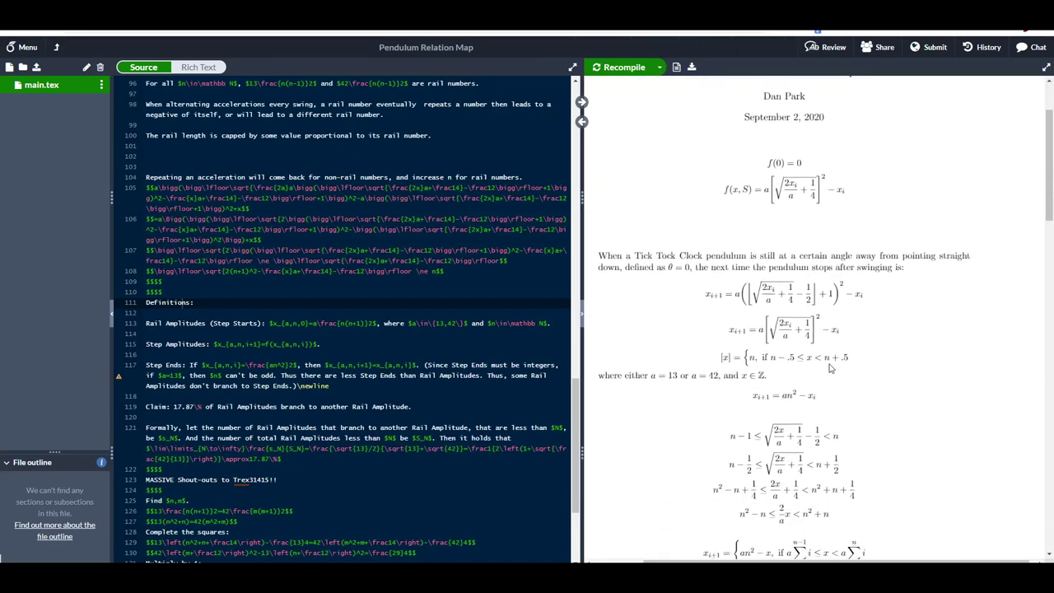
pyautogui.moveTo(846, 359); pyautogui.dragTo(705, 320)
pyautogui.click(718, 298)
pyautogui.moveTo(768, 288); pyautogui.dragTo(772, 288)
pyautogui.moveTo(856, 296); pyautogui.dragTo(862, 298)
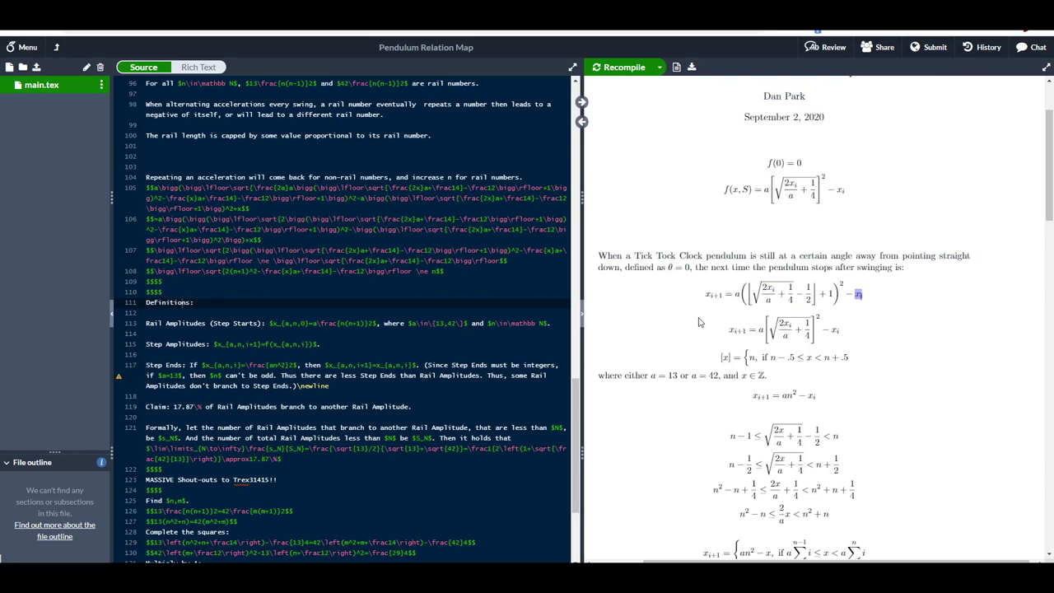